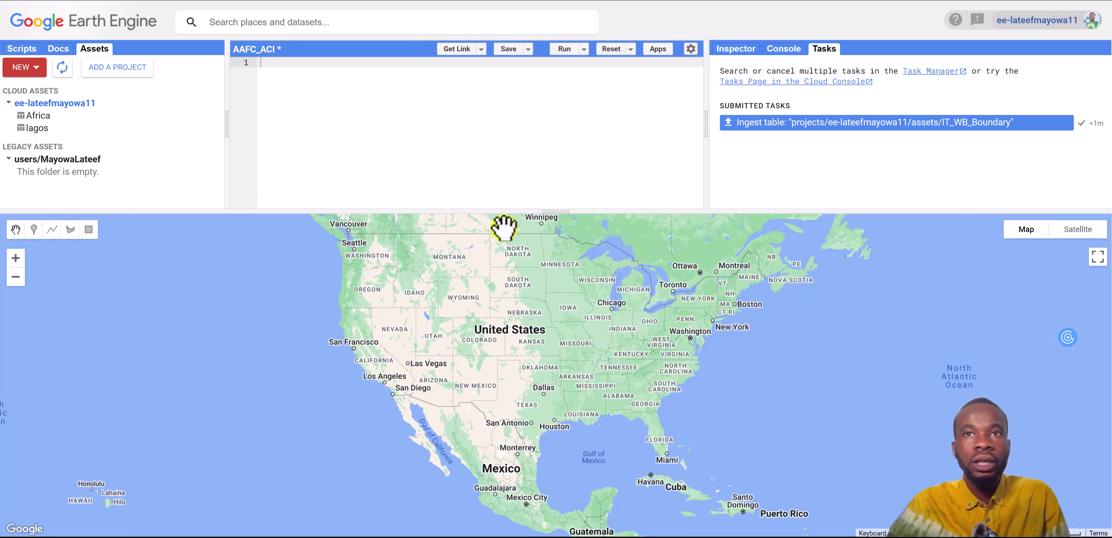
pyautogui.click(782, 49)
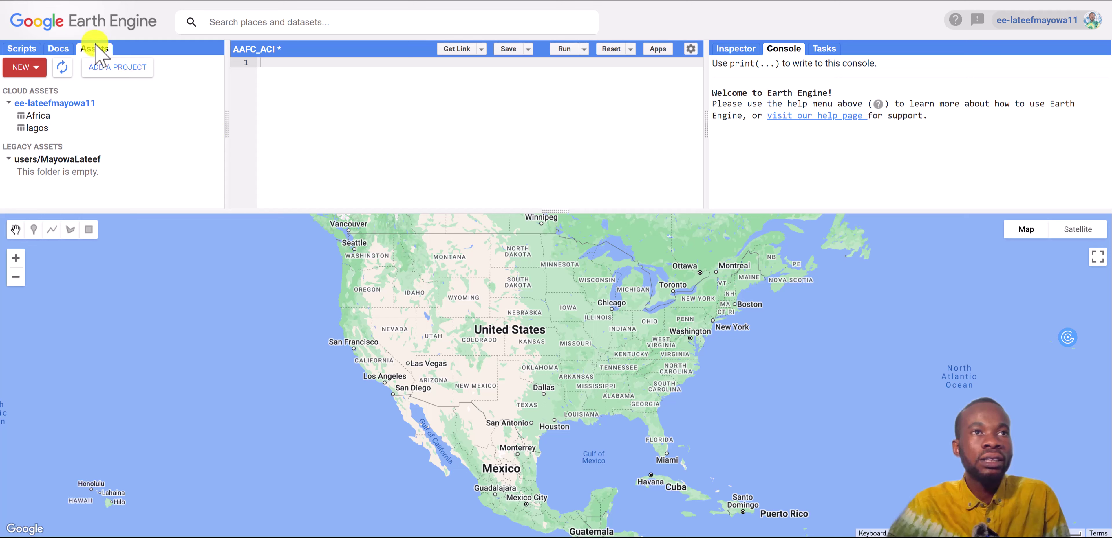
pyautogui.click(22, 49)
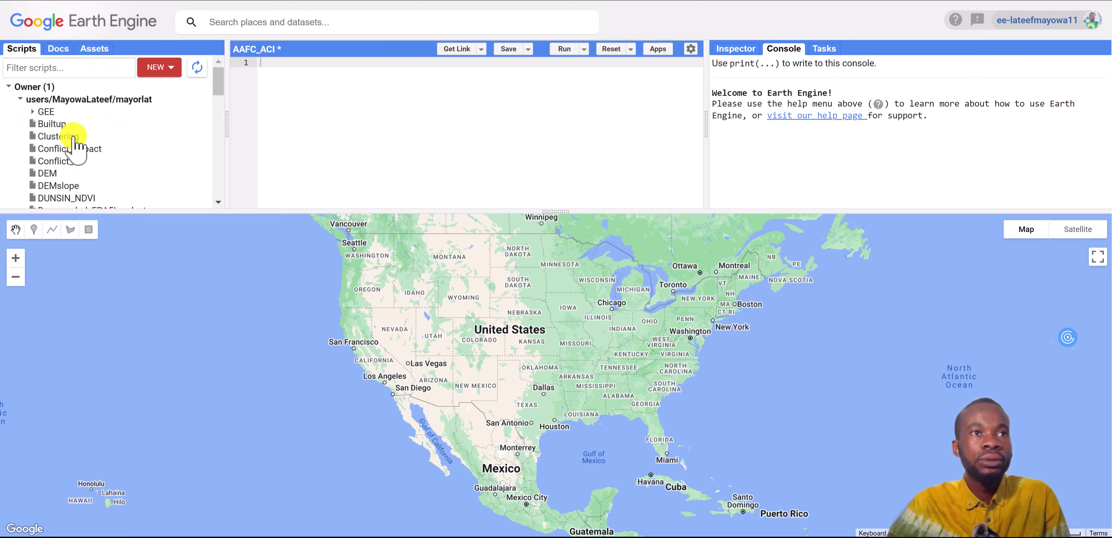
pyautogui.scroll(-3, 74, 144)
pyautogui.scroll(3, 74, 147)
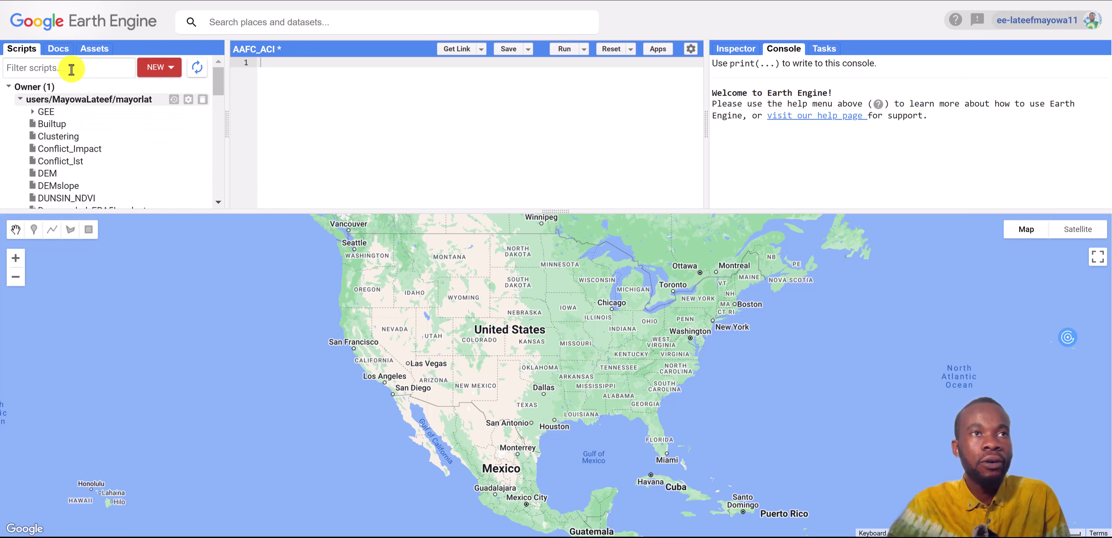
# Start a new shapefile table upload in the cloud assets and name the asset Italy.
pyautogui.click(93, 47)
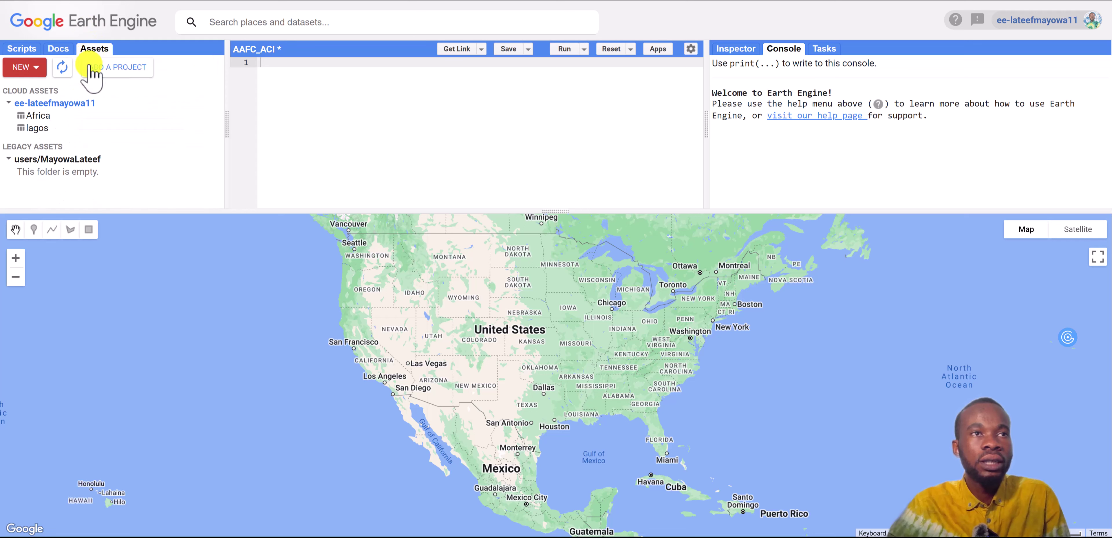
pyautogui.click(26, 67)
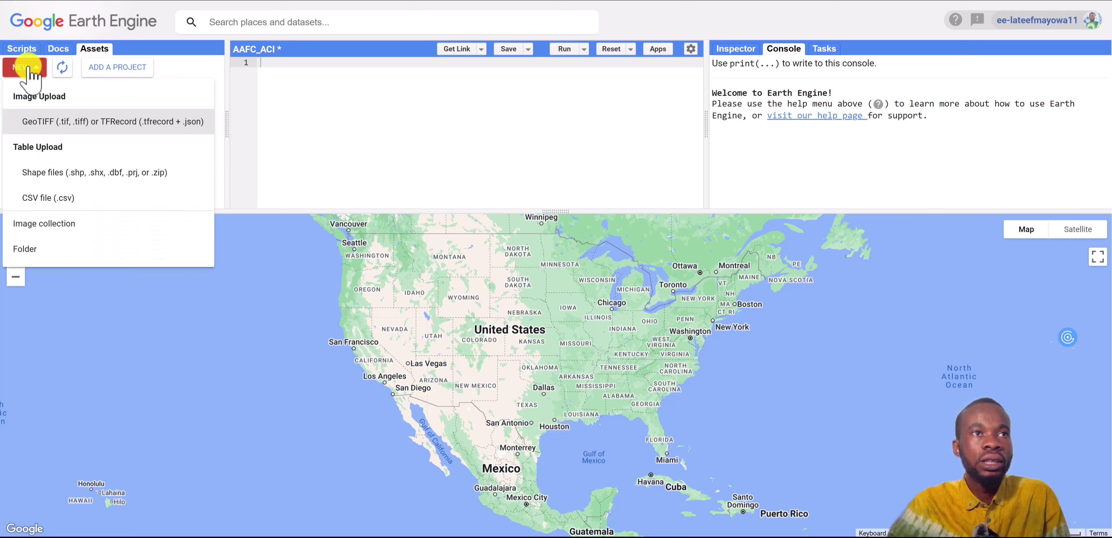
pyautogui.click(64, 175)
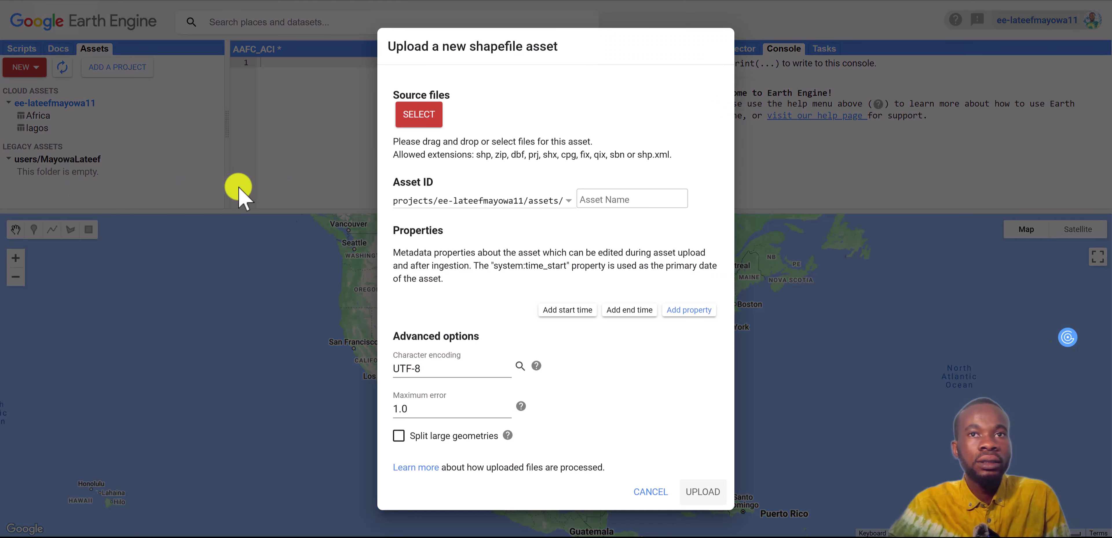
pyautogui.click(585, 200)
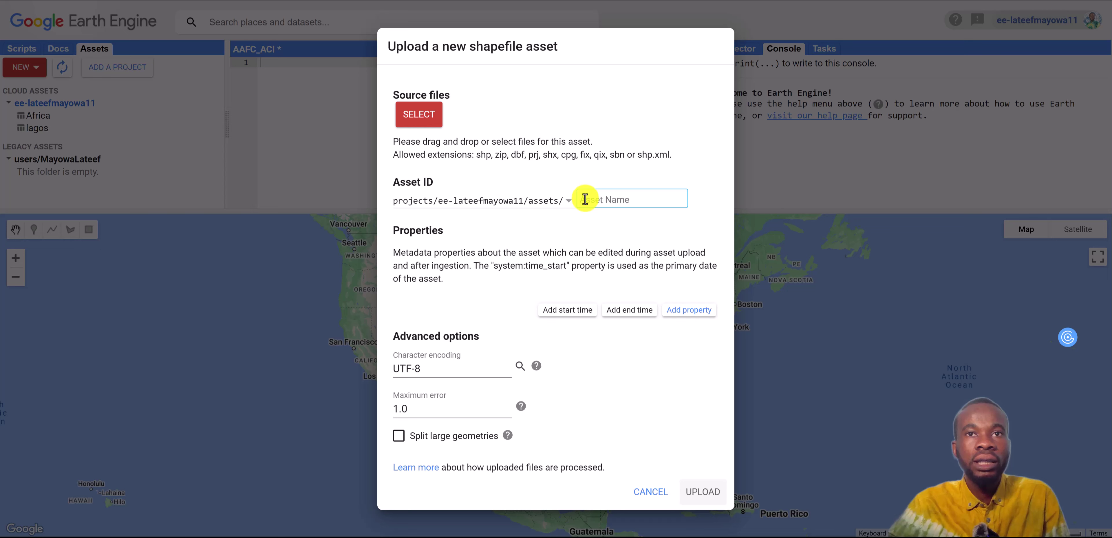
pyautogui.click(585, 199)
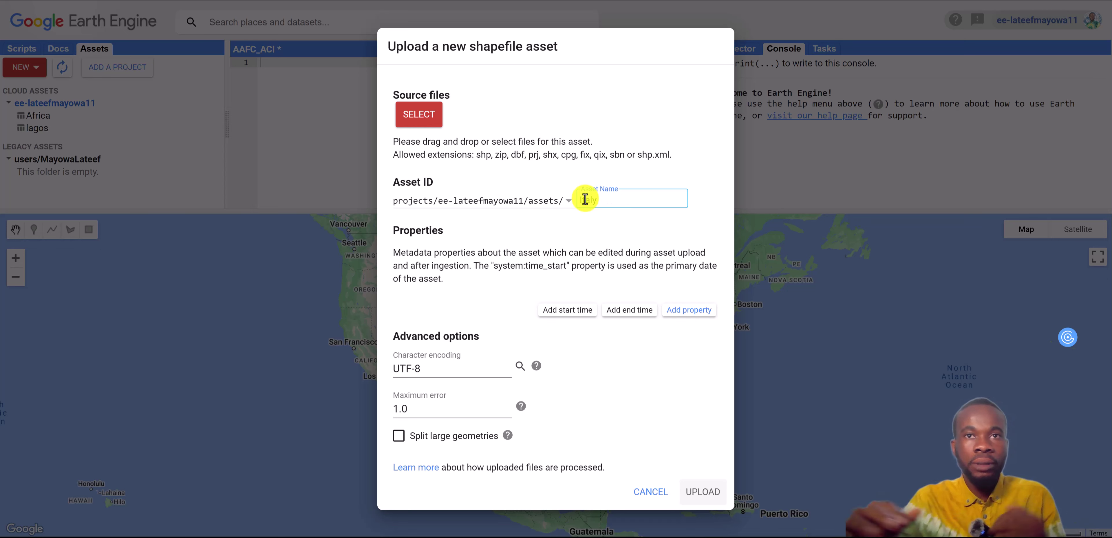
pyautogui.click(546, 240)
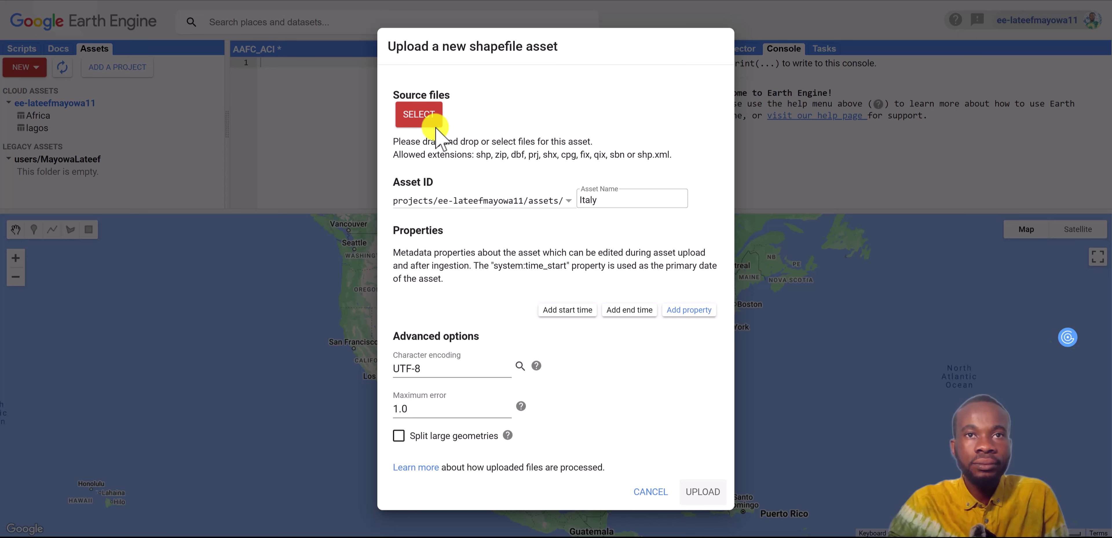
# Add Italy.dbf, Italy.prj, Italy.shp and Italy.shx as the upload's source files.
pyautogui.click(427, 118)
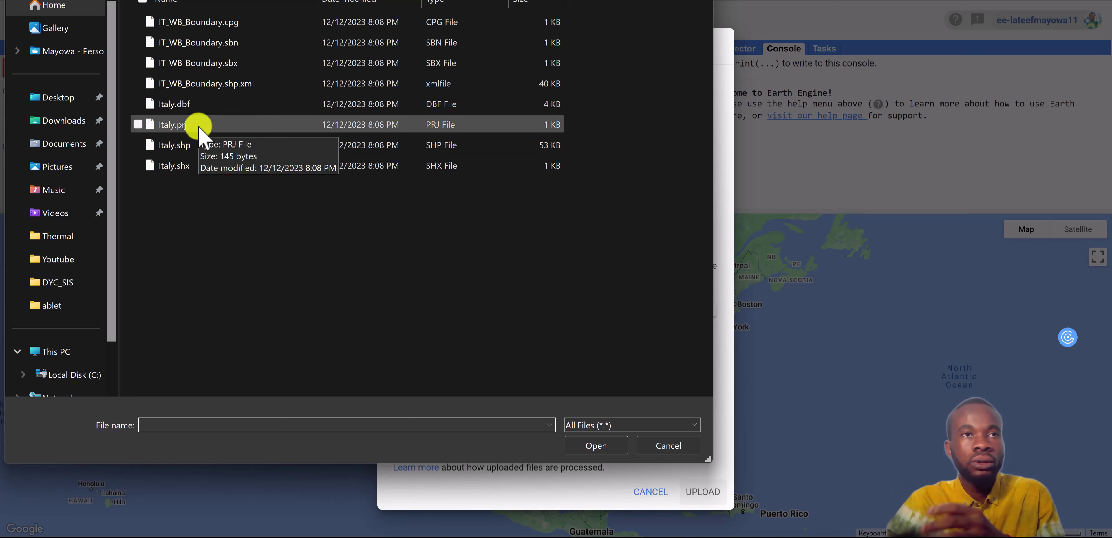
pyautogui.moveTo(177, 201); pyautogui.dragTo(193, 103)
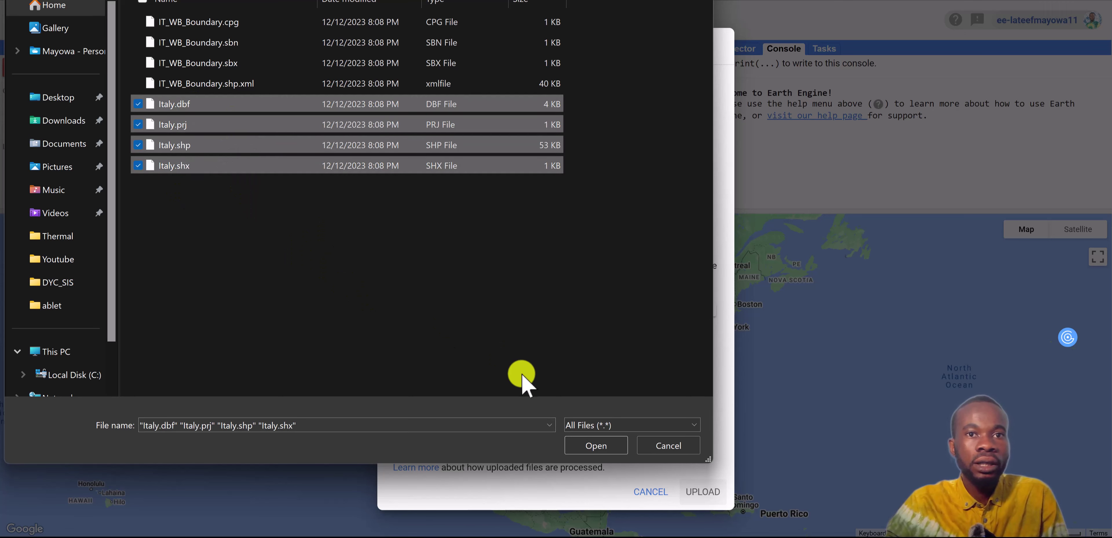
pyautogui.click(592, 447)
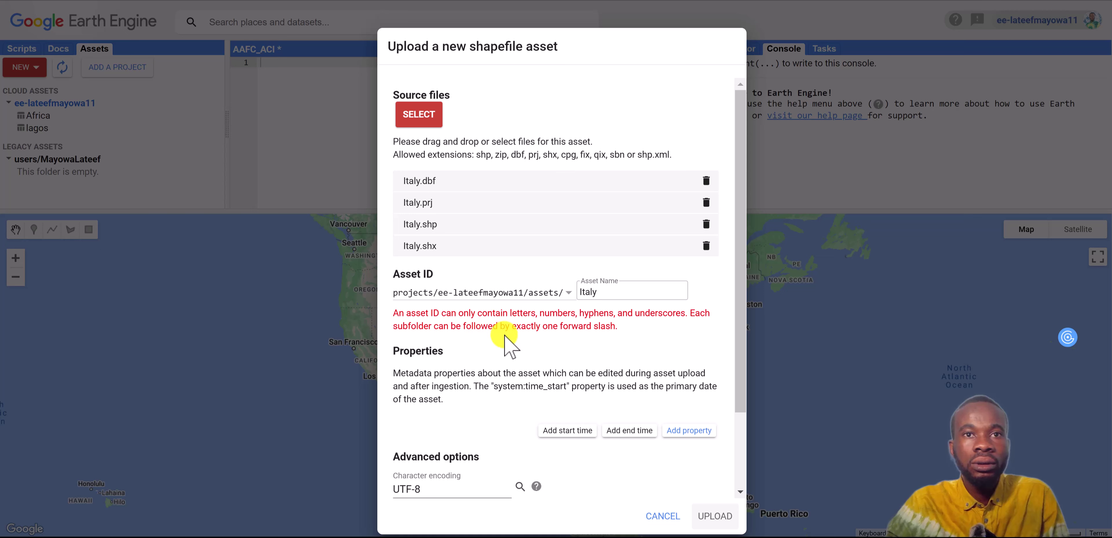
# Remove the trailing space from the asset name Italy and upload the shapefile.
pyautogui.click(600, 293)
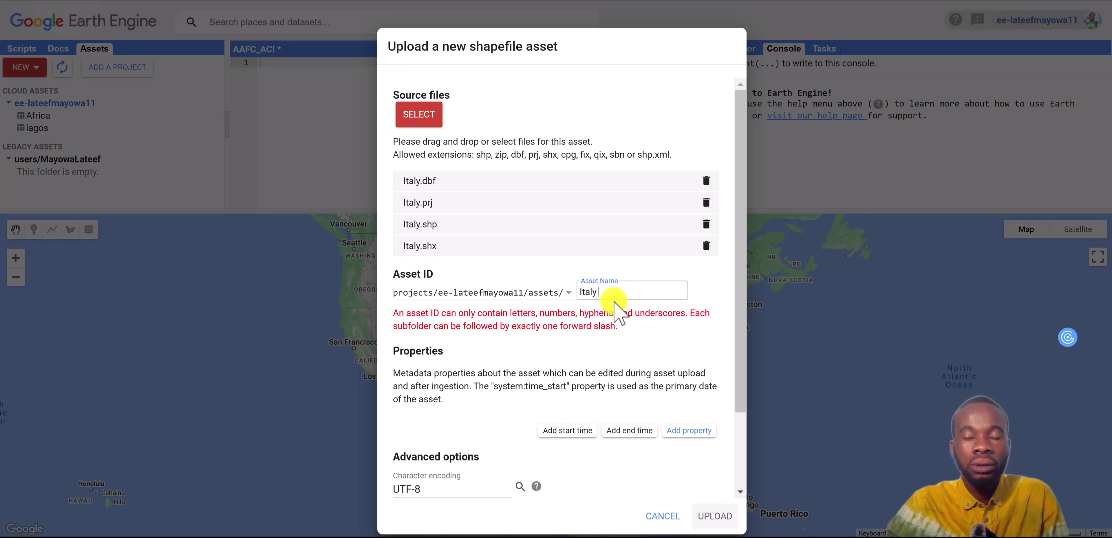
pyautogui.press('BackSpace')
pyautogui.click(611, 324)
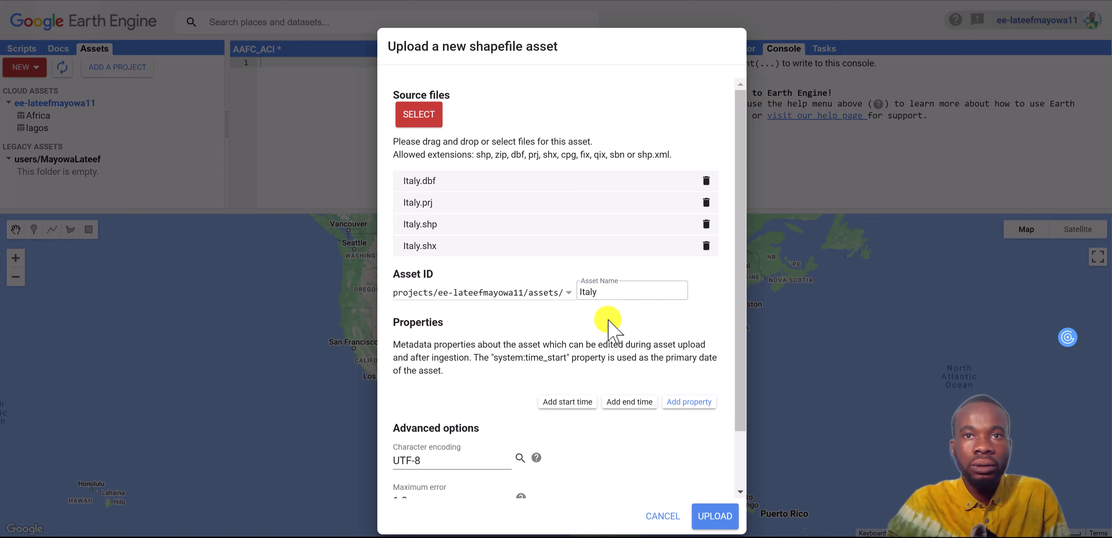
pyautogui.click(606, 293)
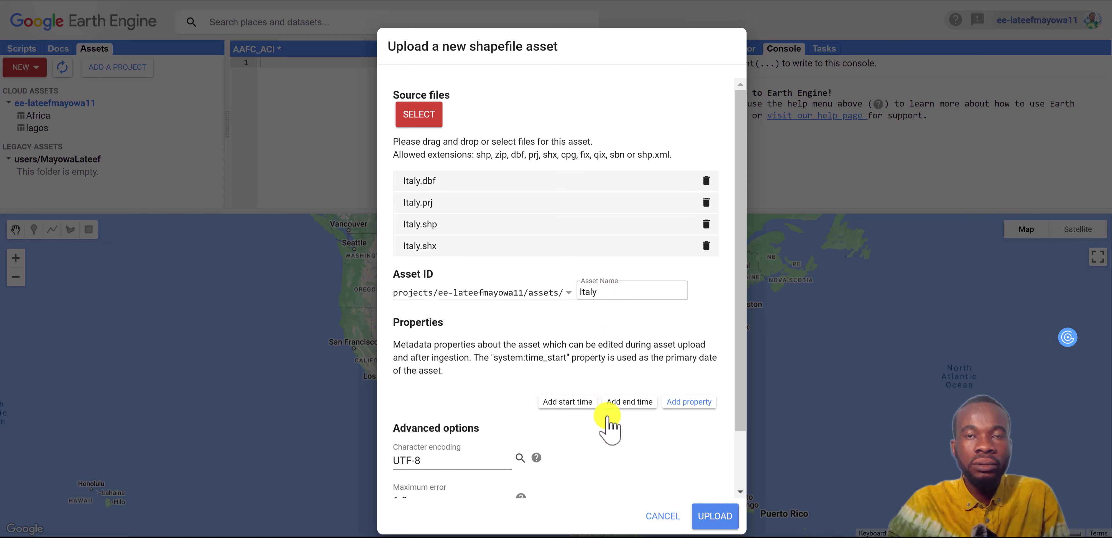
pyautogui.click(713, 515)
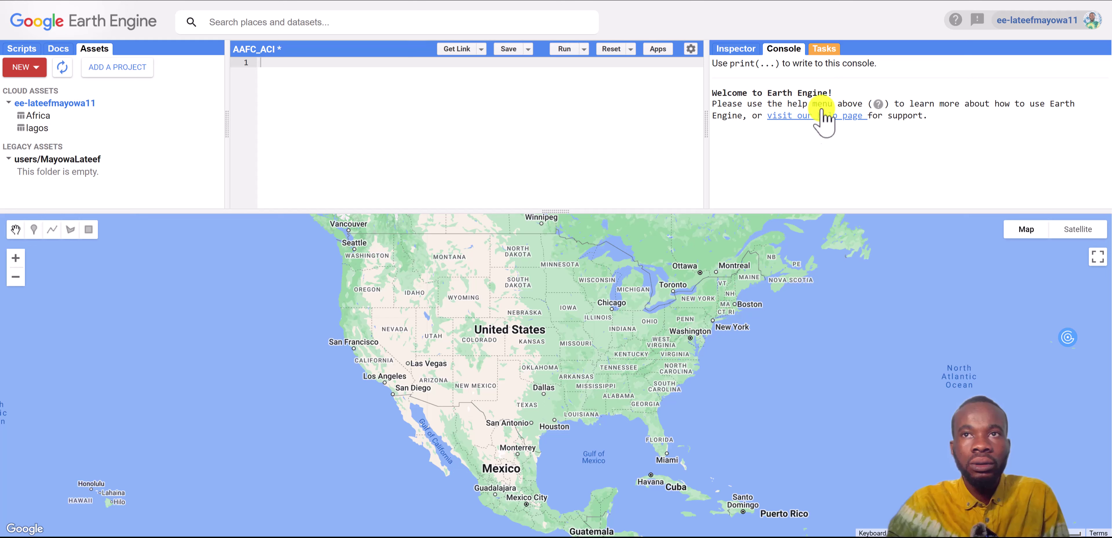
# Check the submitted Italy ingest task's details, such as its phase and runtime, and collapse them again.
pyautogui.click(823, 51)
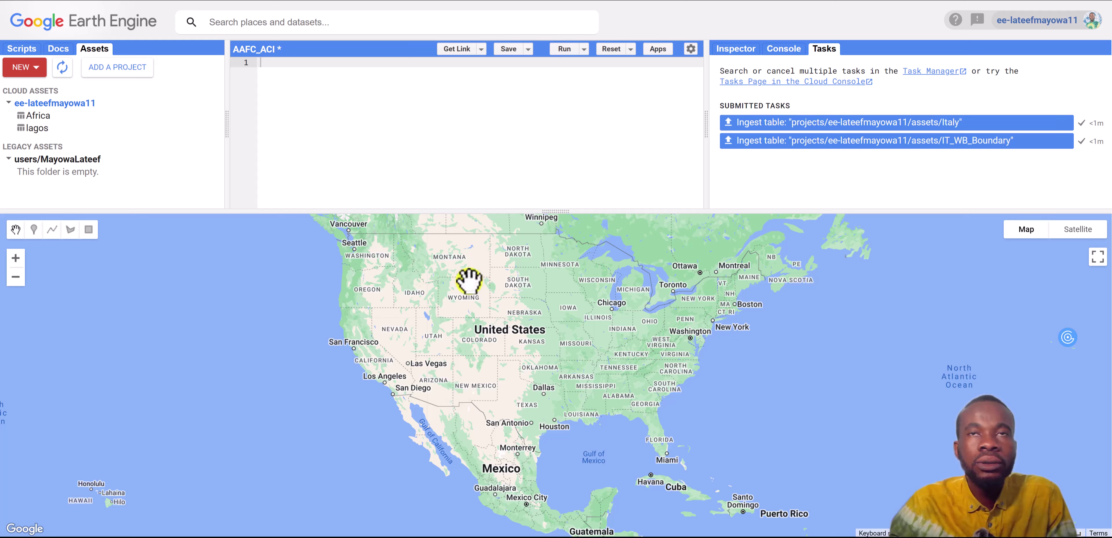
pyautogui.click(1064, 122)
pyautogui.scroll(-1, 906, 173)
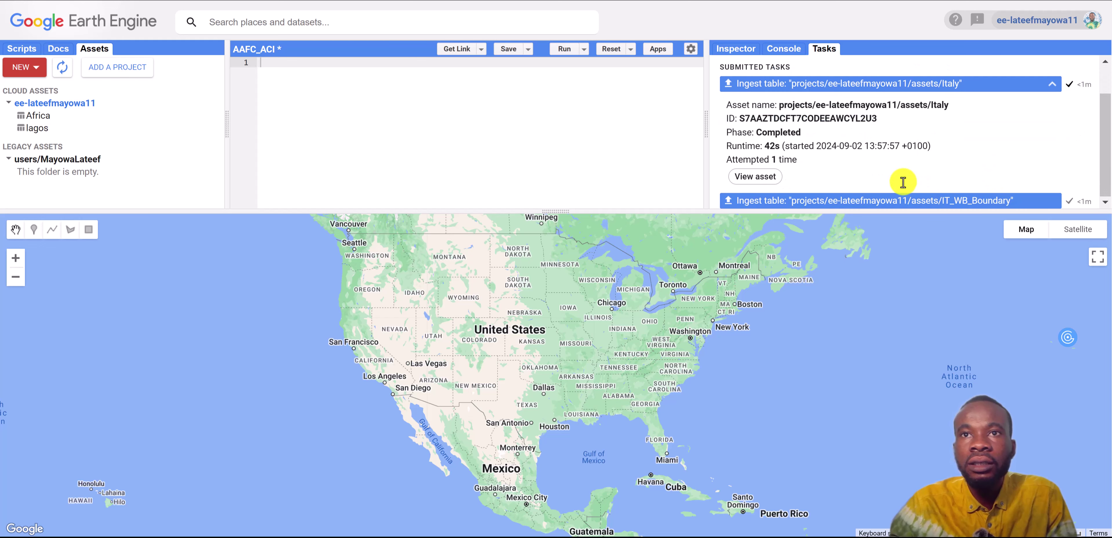
pyautogui.scroll(1, 949, 164)
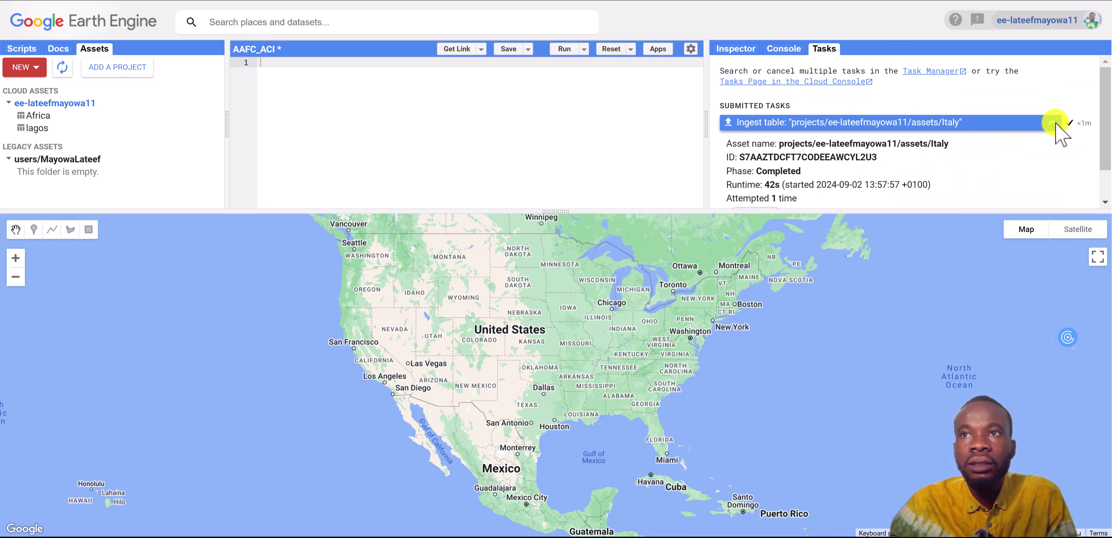
pyautogui.click(1041, 123)
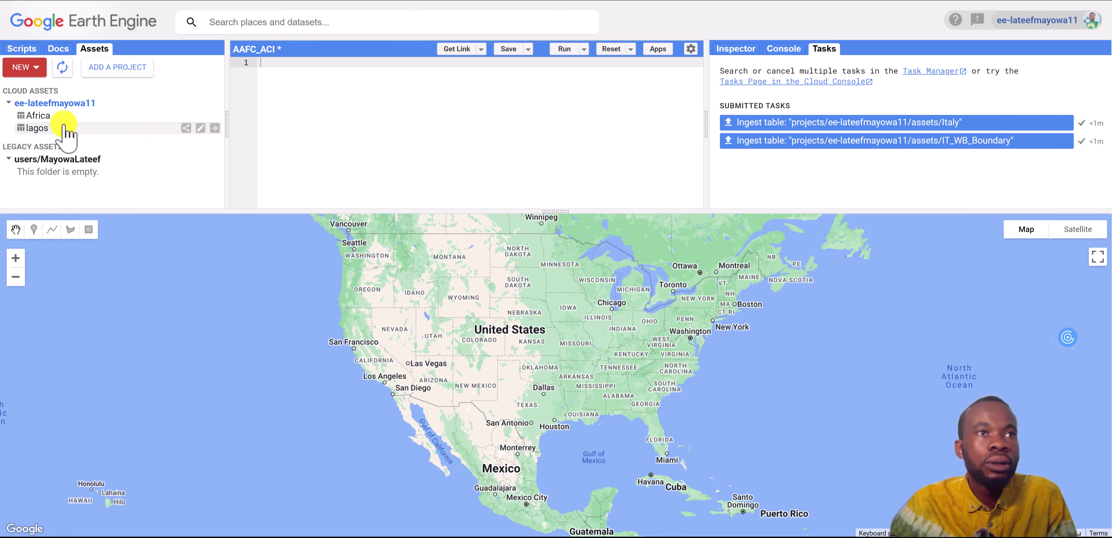
# Refresh the asset list, inspect the Italy table's features and properties, and close its details.
pyautogui.click(63, 68)
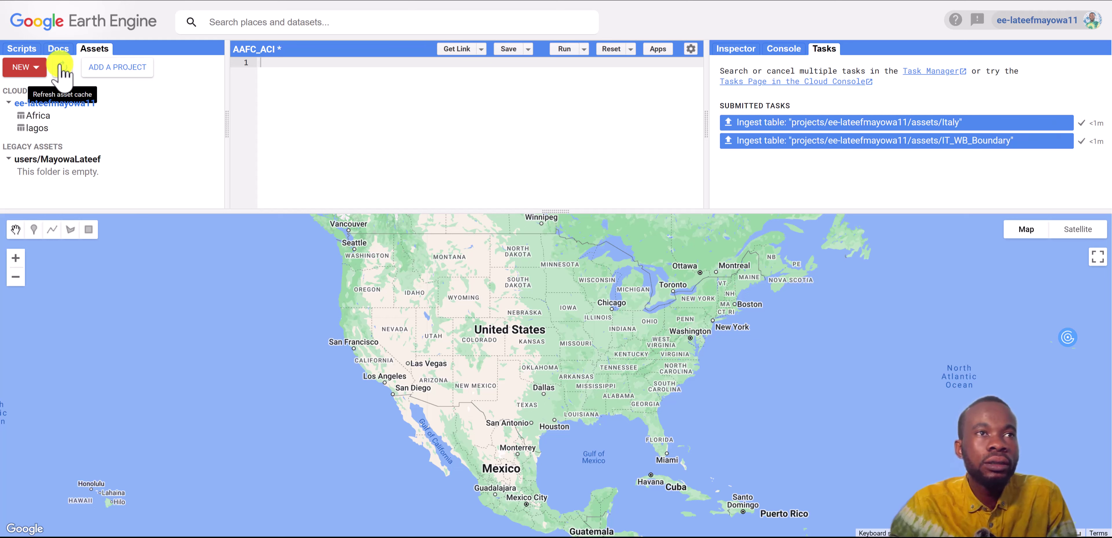
pyautogui.click(61, 67)
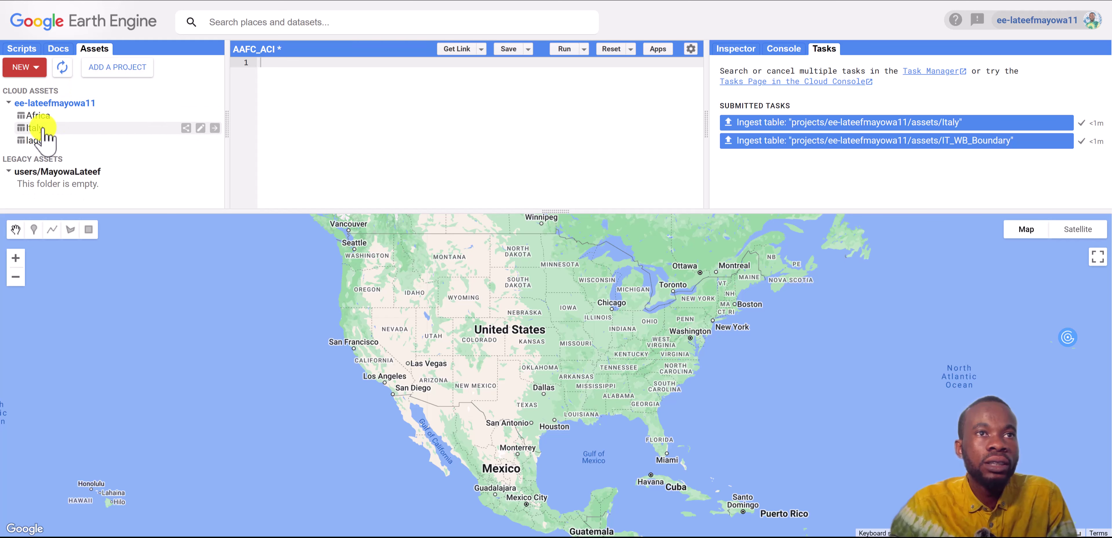
pyautogui.click(80, 129)
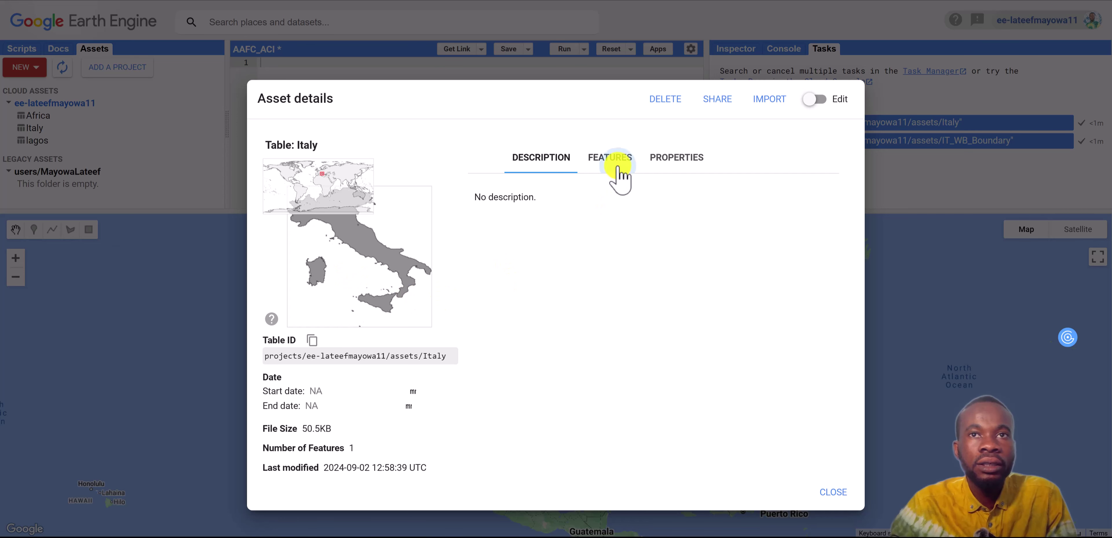
pyautogui.click(612, 159)
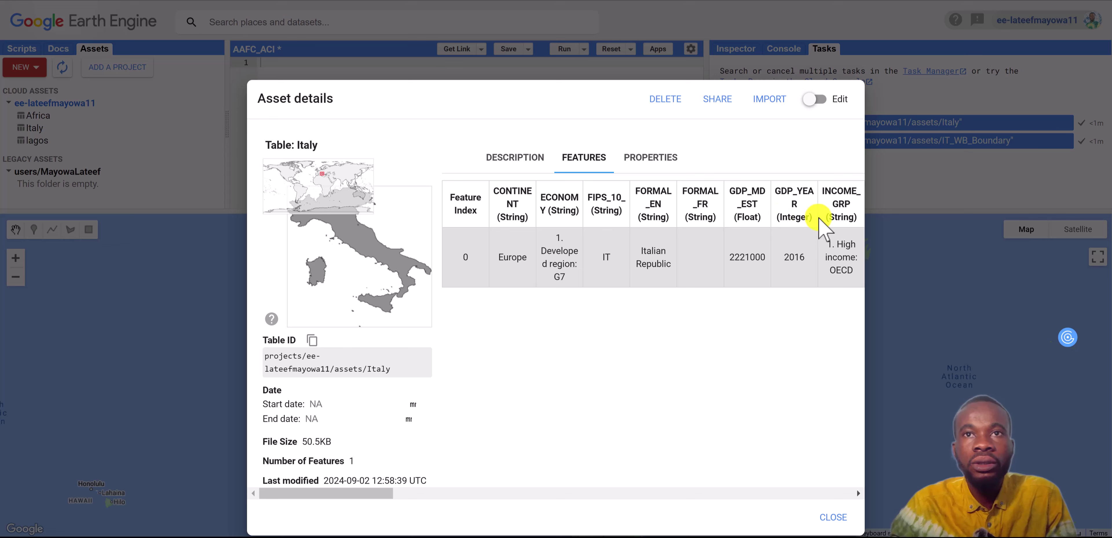
pyautogui.click(658, 161)
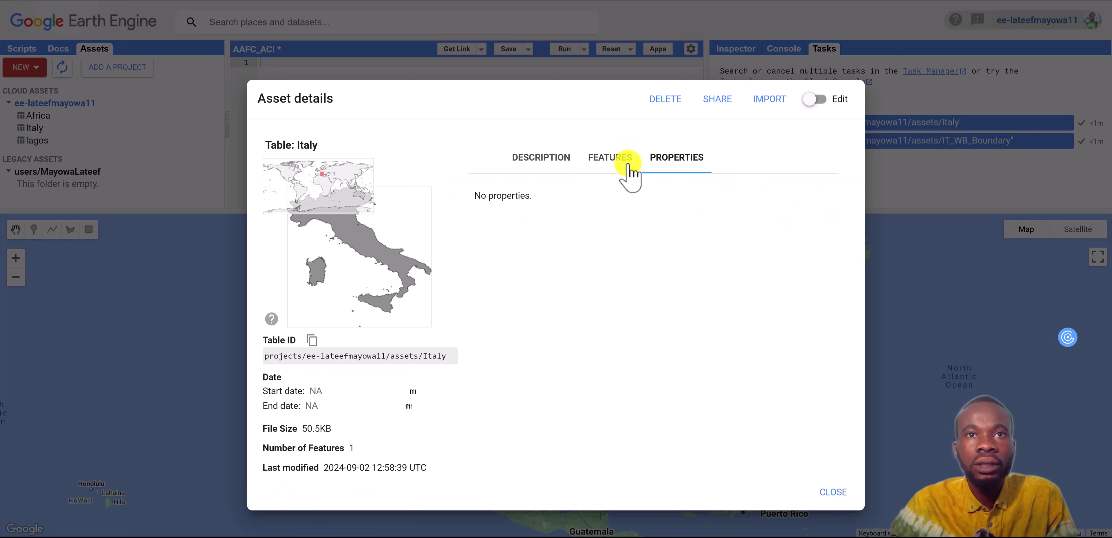
pyautogui.click(618, 167)
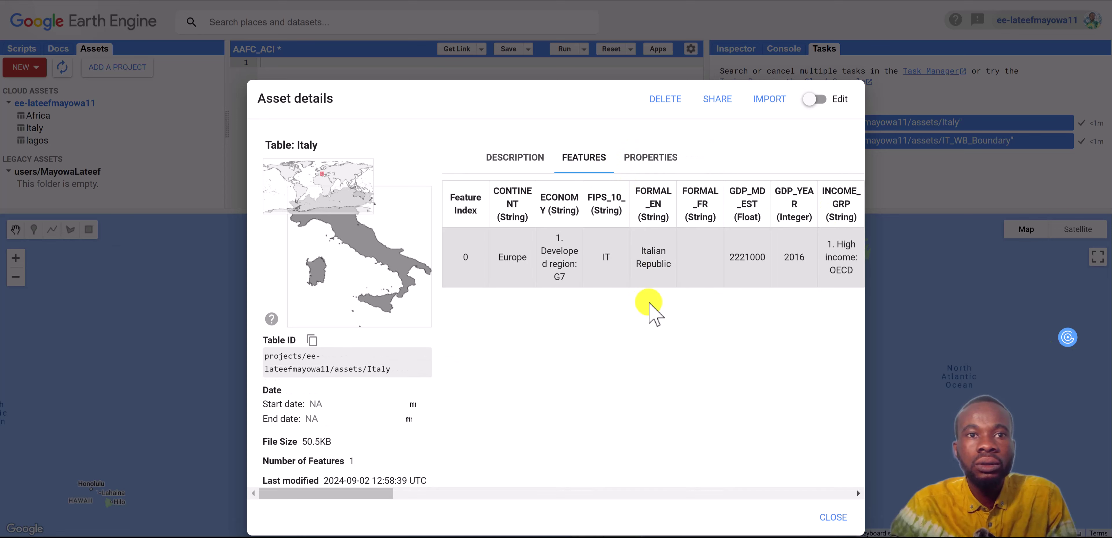
pyautogui.click(835, 517)
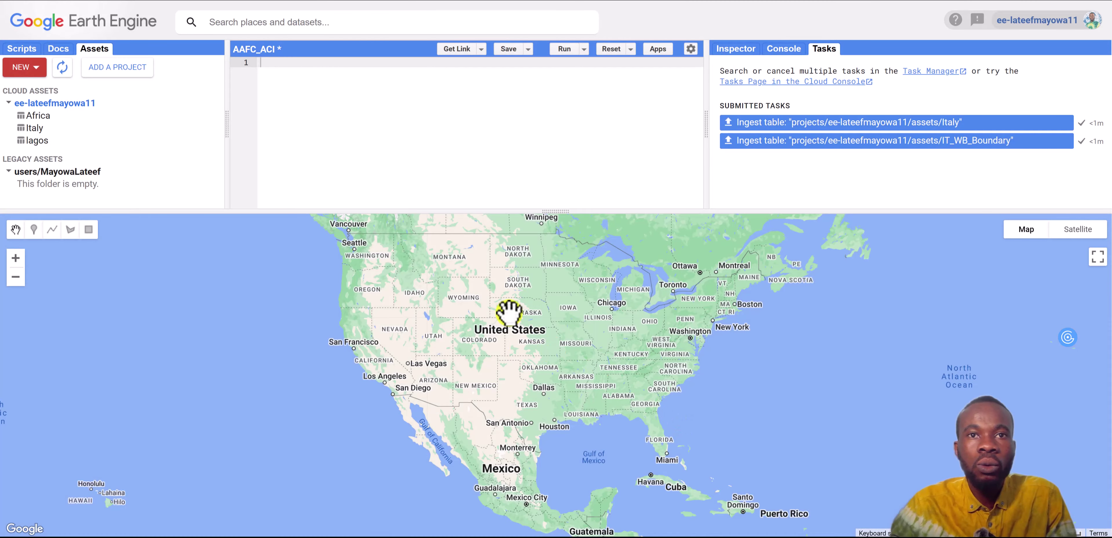
# Import the Italy asset into the script and rename its variable to roi.
pyautogui.moveTo(80, 129)
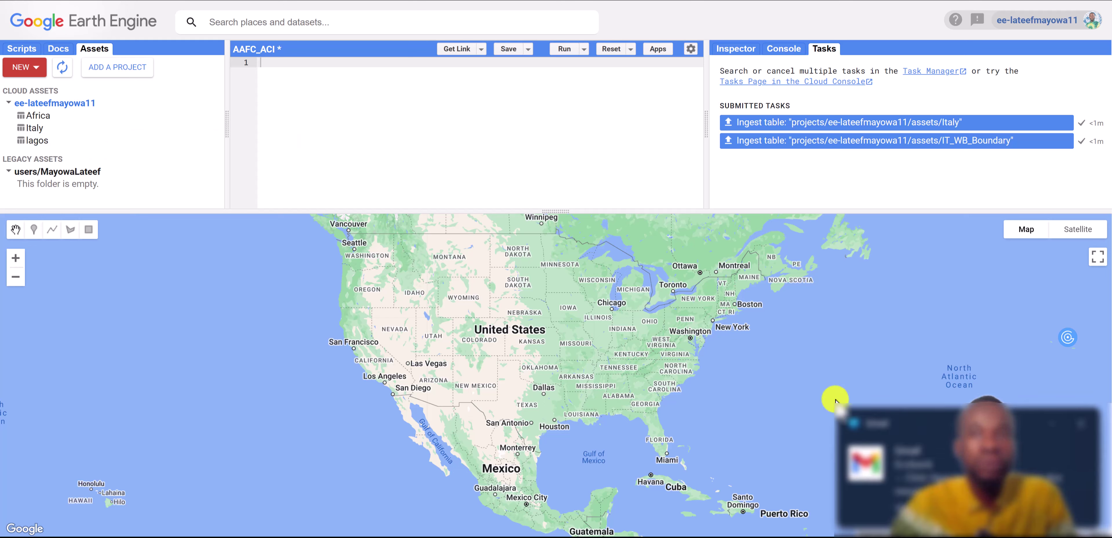
pyautogui.click(1080, 426)
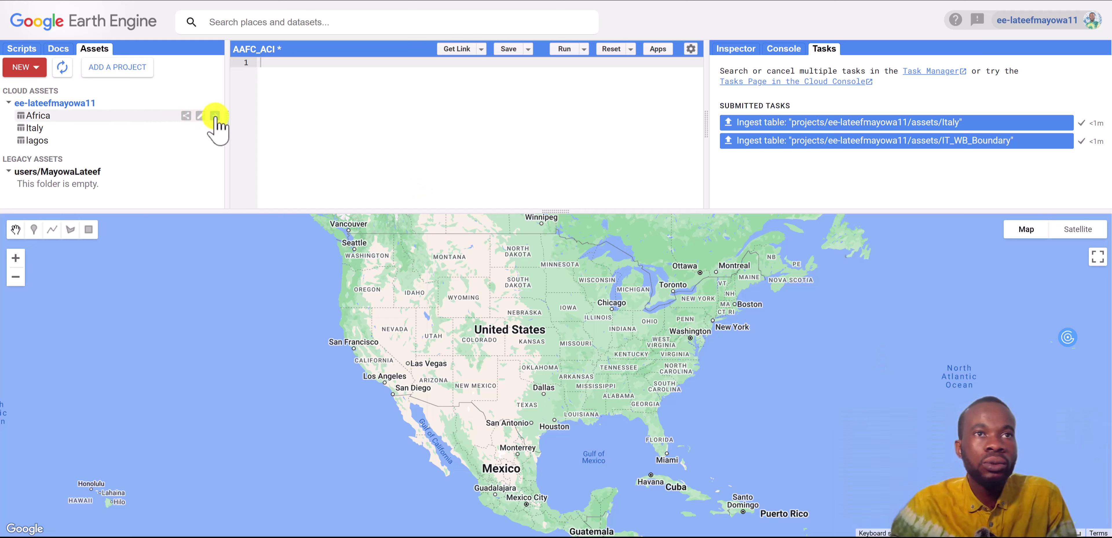
pyautogui.click(215, 129)
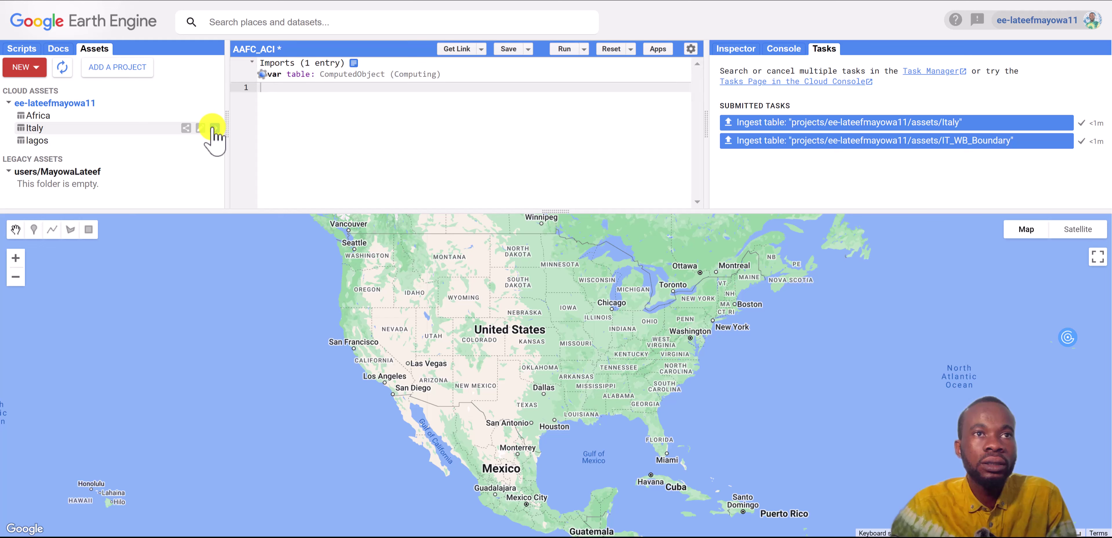
pyautogui.click(298, 77)
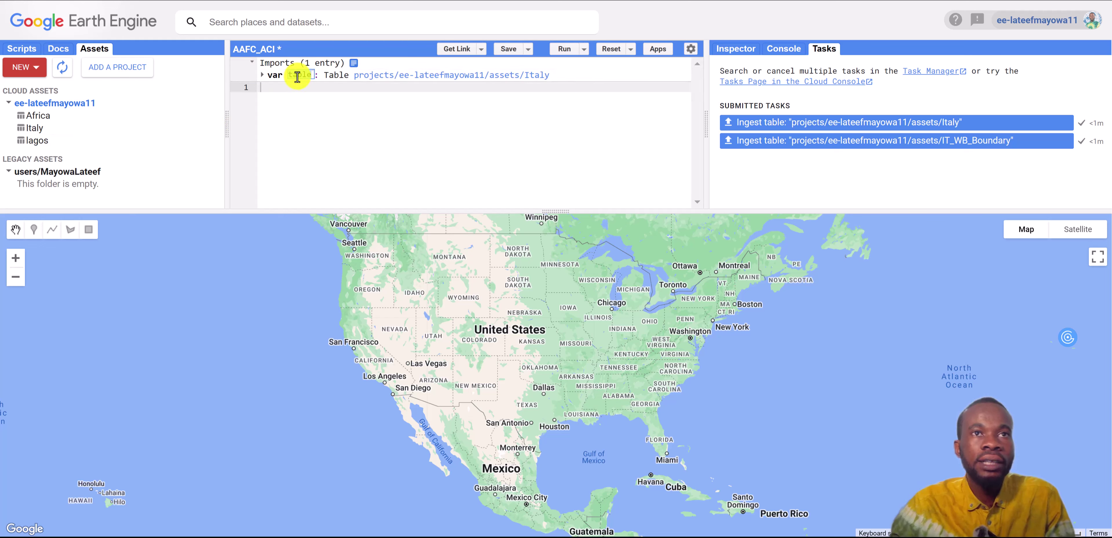
pyautogui.write('ro')
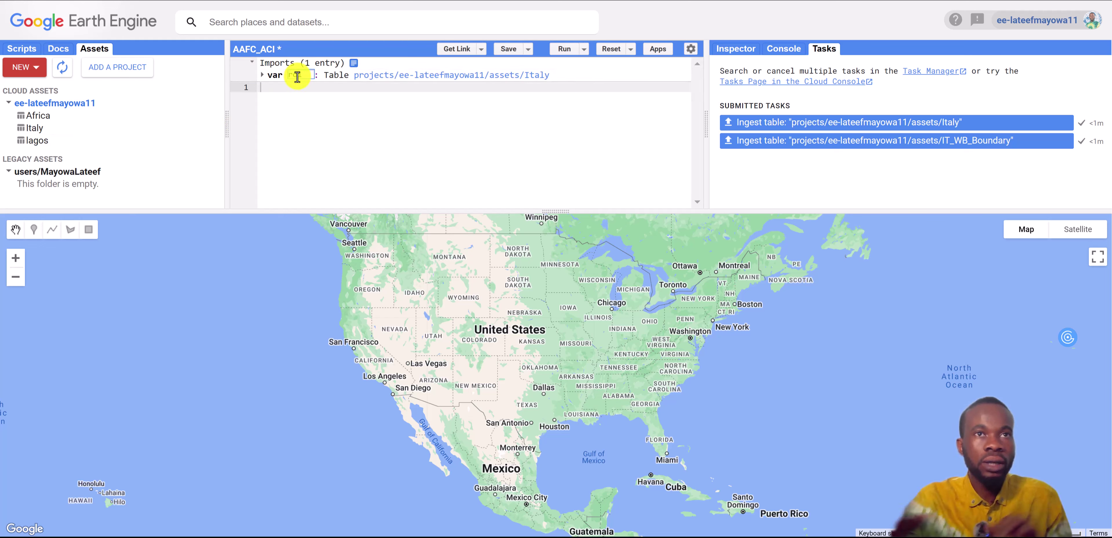
pyautogui.write('i')
# Write Map.addLayer(roi) on the script's first line to add the Italy boundary to the map.
pyautogui.click(270, 88)
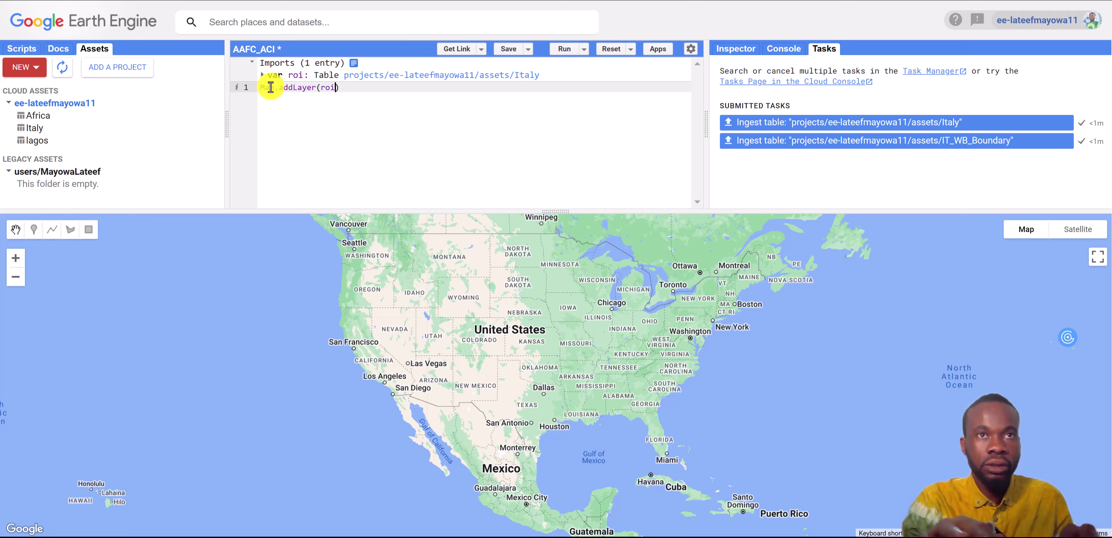
pyautogui.write(')')
pyautogui.press('Return')
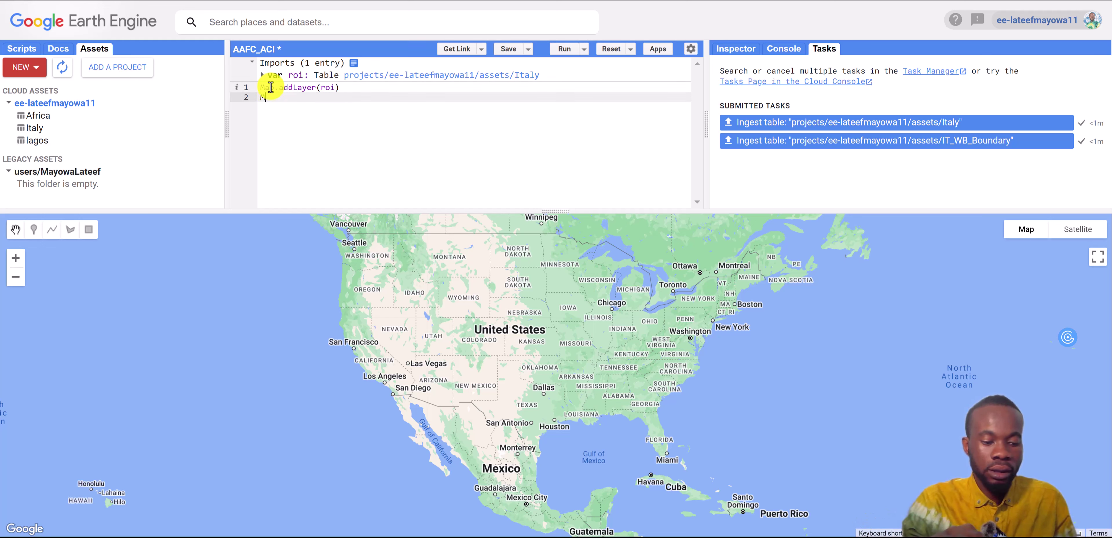
# Add Map.centerObject(roi) on the script's second line and run the script.
pyautogui.write('Map.')
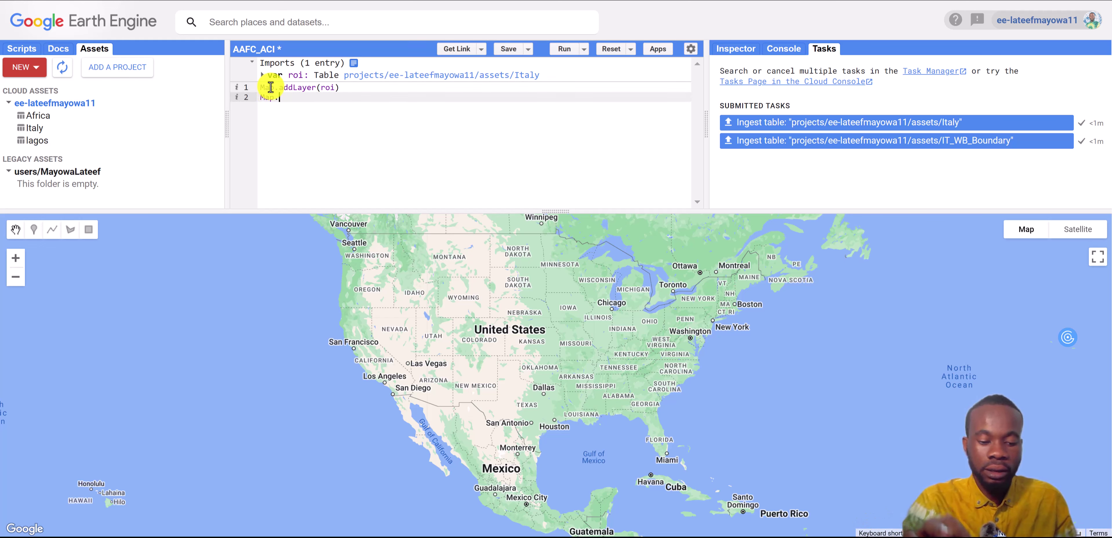
pyautogui.write('center')
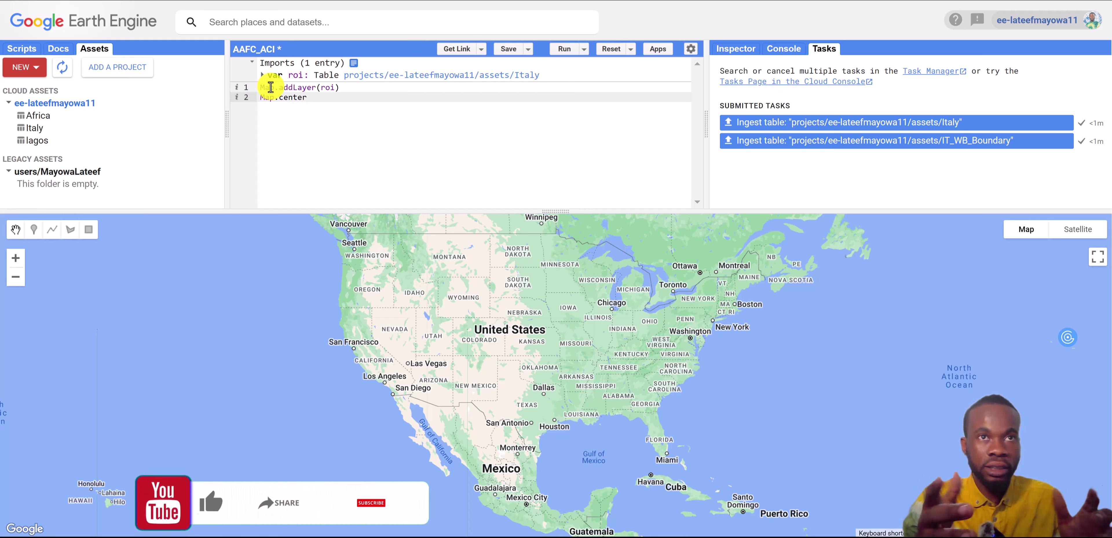
pyautogui.write('Ob')
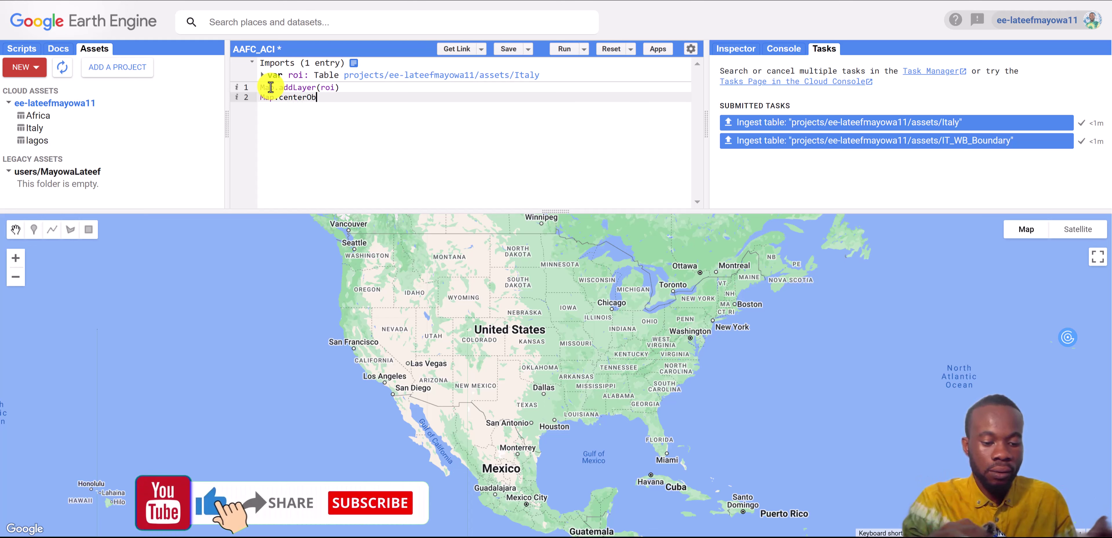
pyautogui.write('ject')
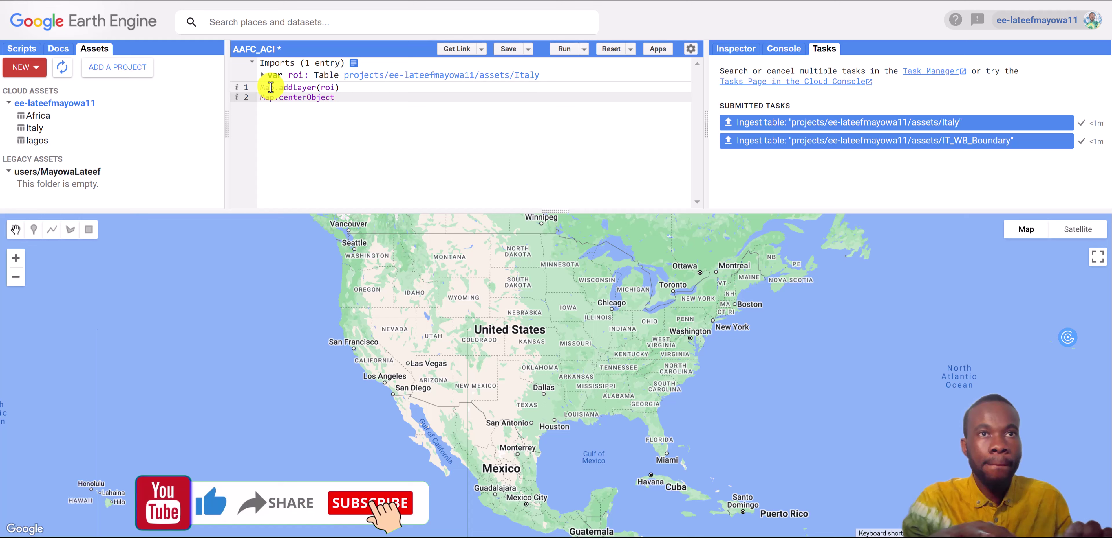
pyautogui.write('(')
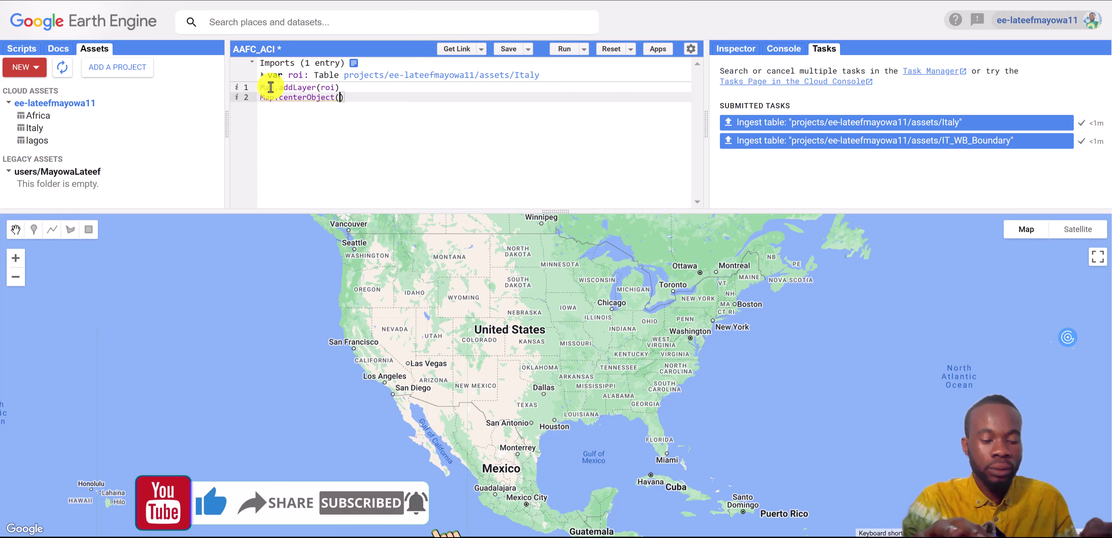
pyautogui.write('roi')
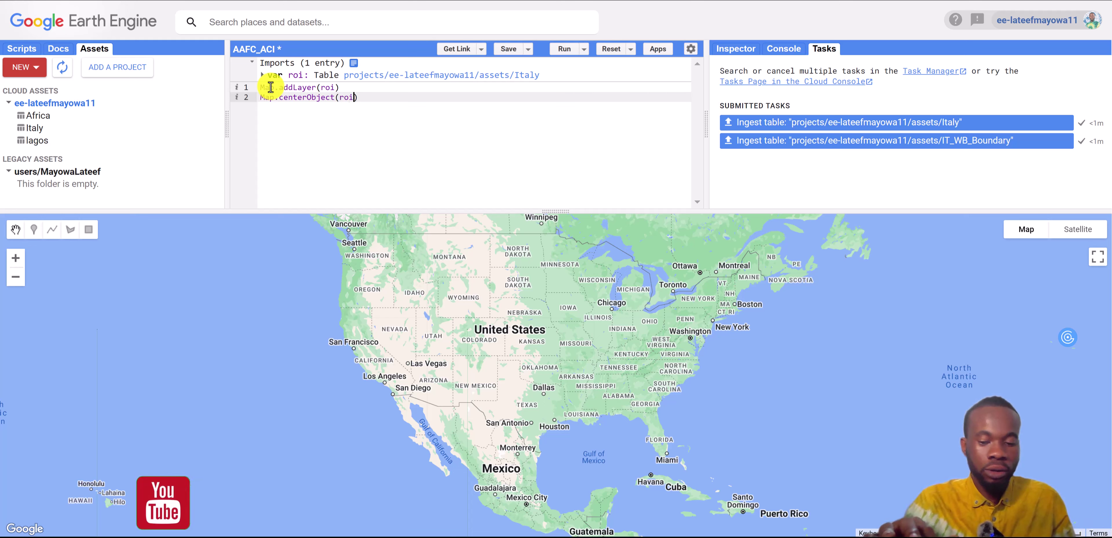
pyautogui.hotkey('ctrl', 'Return')
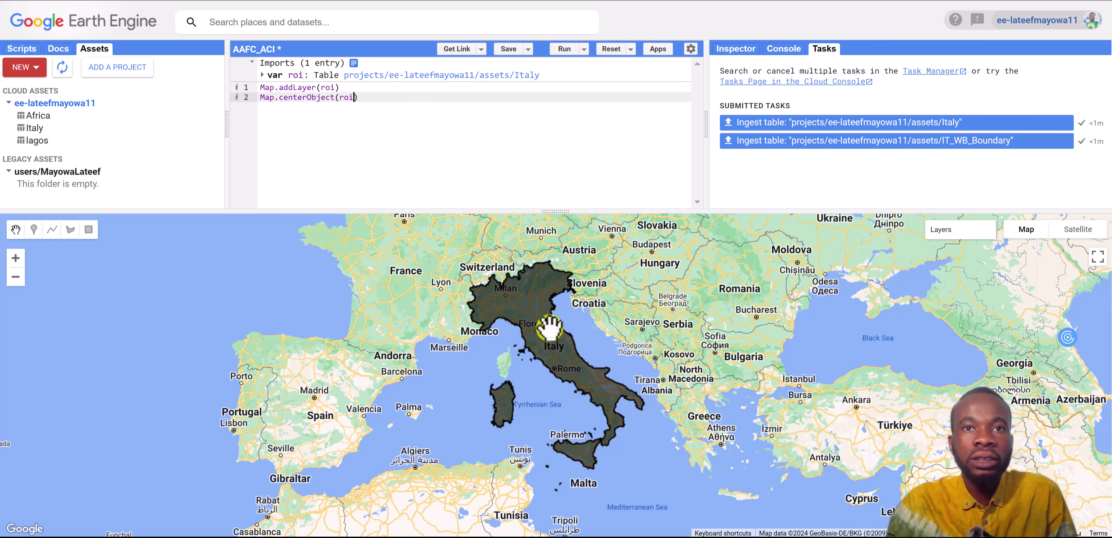
# Examine the Italy layer on the map and its visibility and opacity controls in the layer list.
pyautogui.moveTo(550, 332); pyautogui.dragTo(554, 351)
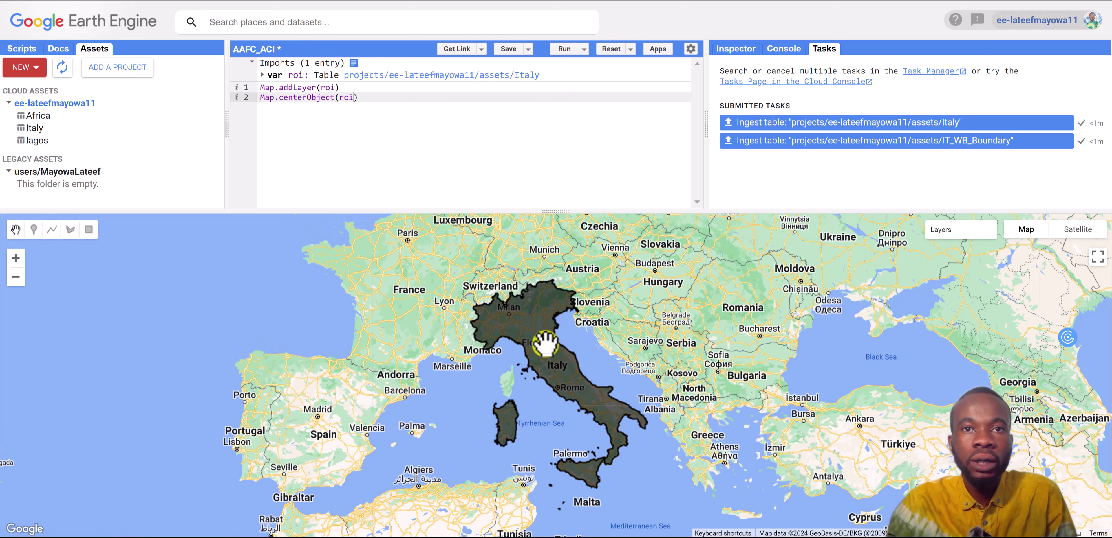
pyautogui.moveTo(949, 230)
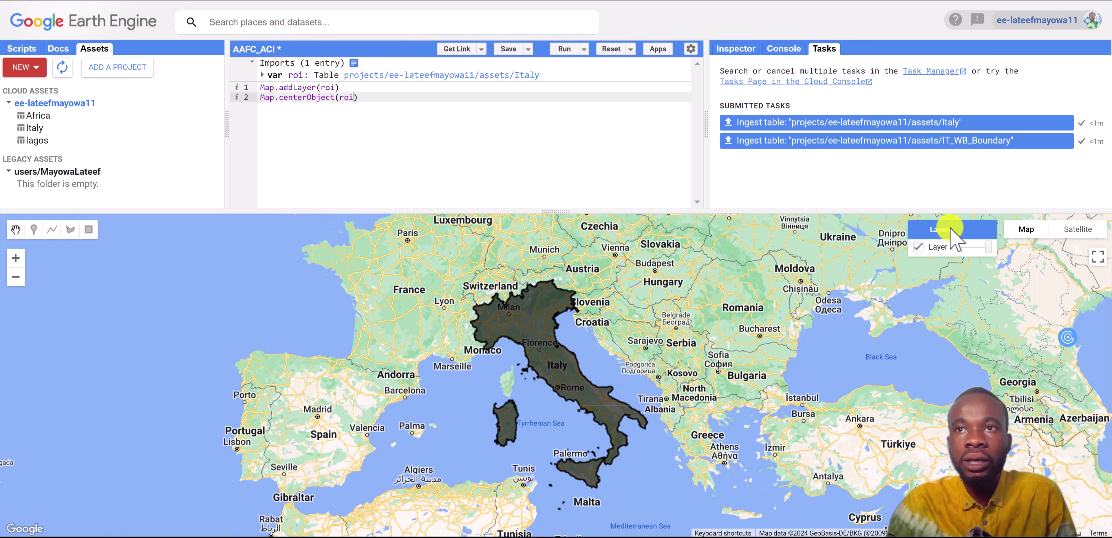
pyautogui.moveTo(989, 249)
pyautogui.mouseDown()
pyautogui.moveTo(961, 248)
pyautogui.moveTo(1004, 258)
pyautogui.mouseUp()
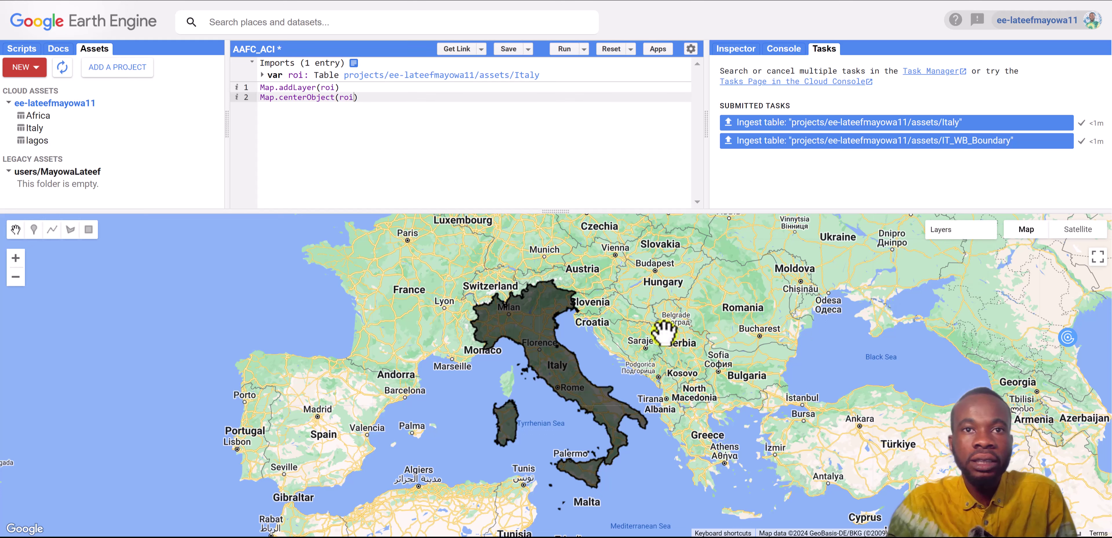
pyautogui.moveTo(665, 336); pyautogui.dragTo(622, 321)
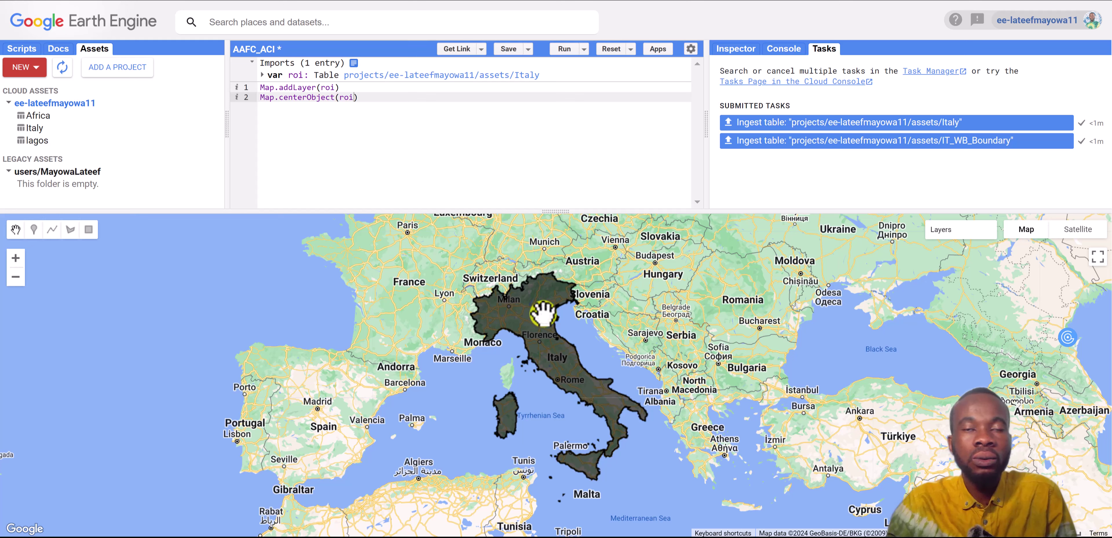